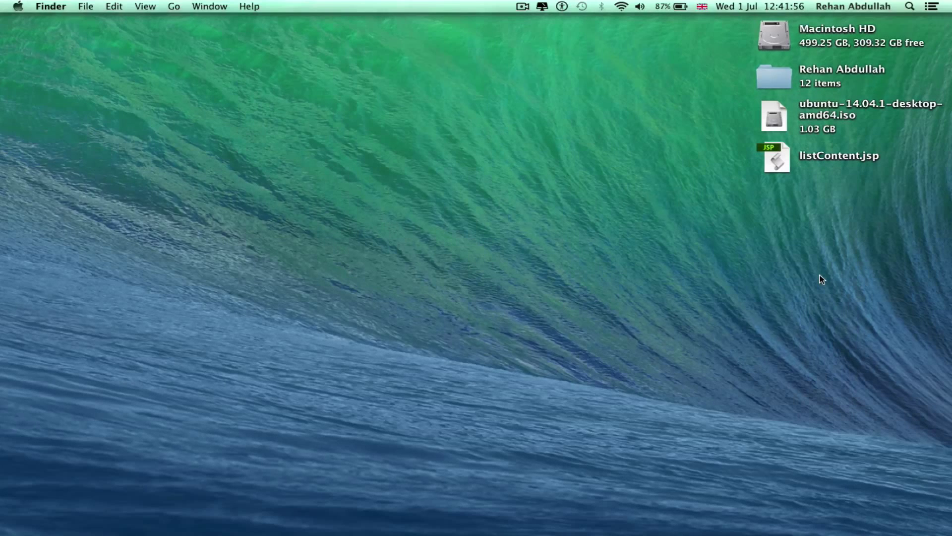
# Step: Dim and raise the display brightness until it rests at about half
pyautogui.press('XF86MonBrightnessDown')
pyautogui.press('XF86MonBrightnessDown')
pyautogui.press('XF86MonBrightnessDown')
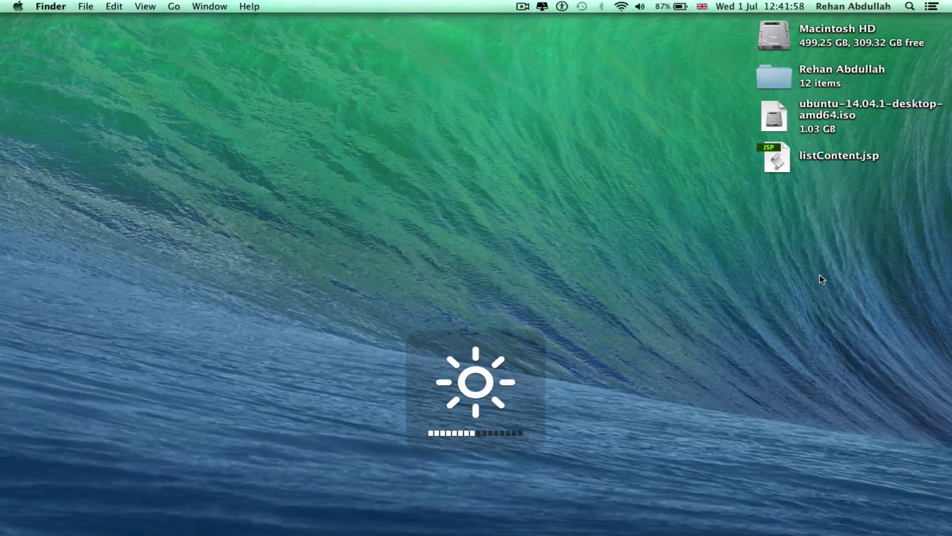
pyautogui.press('XF86MonBrightnessUp')
pyautogui.press('XF86MonBrightnessUp')
pyautogui.press('XF86MonBrightnessUp')
pyautogui.press('XF86MonBrightnessUp')
pyautogui.press('XF86MonBrightnessUp')
pyautogui.press('XF86MonBrightnessUp')
pyautogui.press('XF86MonBrightnessUp')
pyautogui.press('XF86MonBrightnessUp')
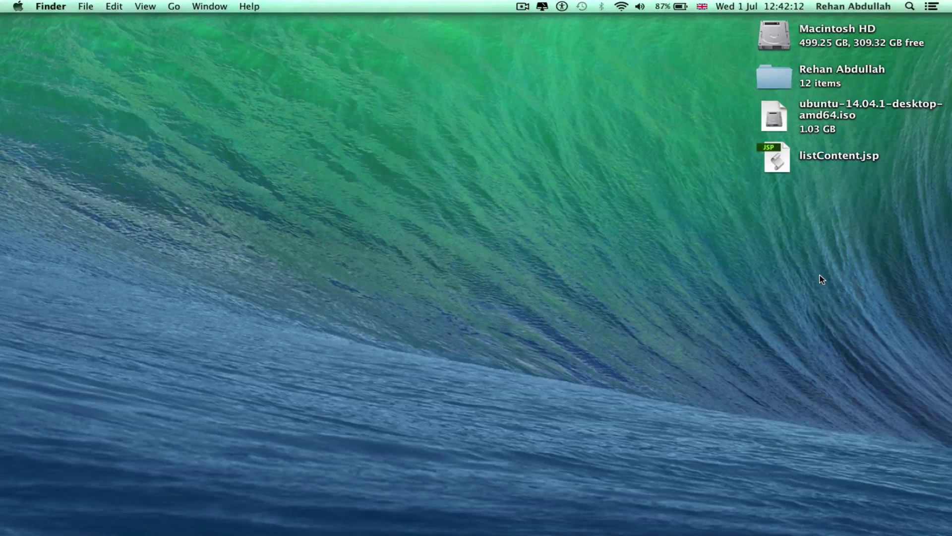
pyautogui.press('XF86MonBrightnessDown')
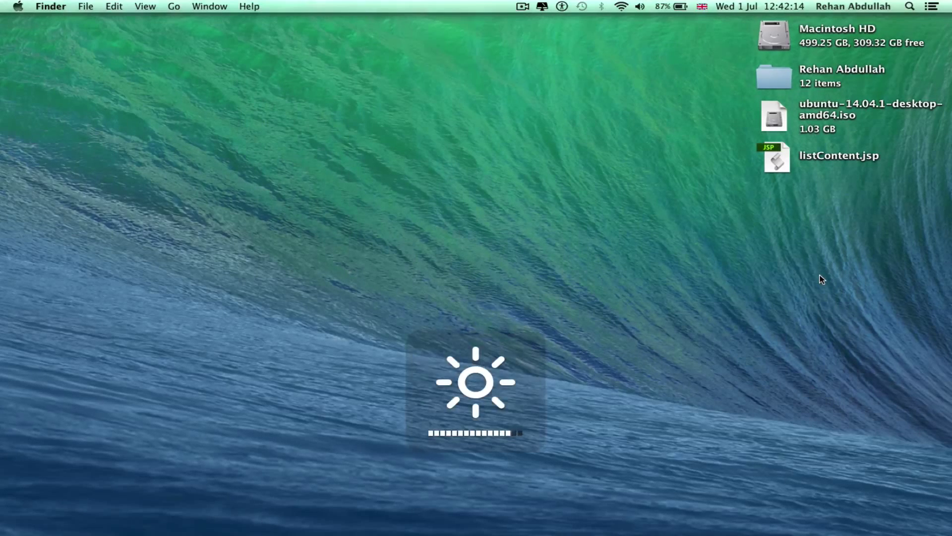
pyautogui.press('XF86MonBrightnessDown')
pyautogui.press('XF86MonBrightnessDown')
pyautogui.press('XF86MonBrightnessDown')
pyautogui.press('XF86MonBrightnessDown')
pyautogui.press('XF86MonBrightnessDown')
pyautogui.press('XF86MonBrightnessDown')
pyautogui.press('XF86MonBrightnessUp')
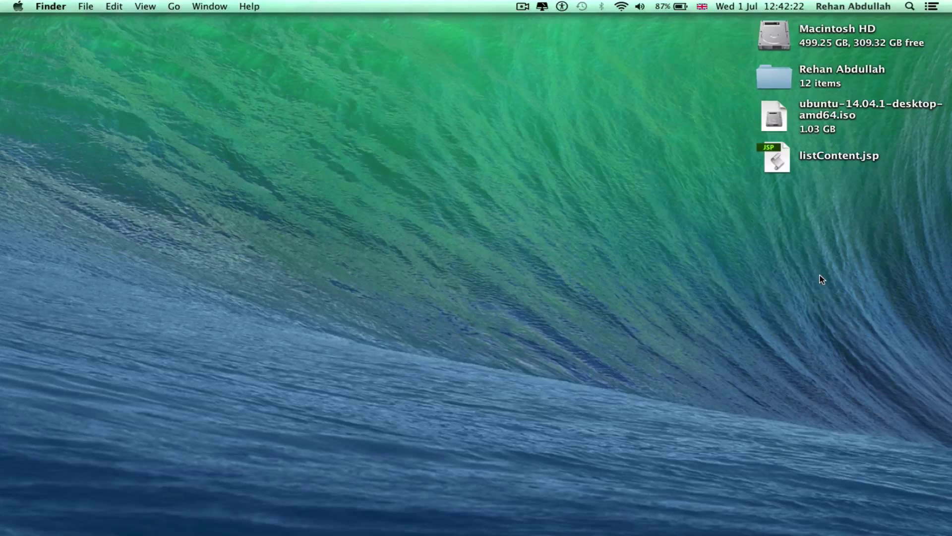
# Step: Adjust the keyboard backlight up and down until it is switched off
pyautogui.press('XF86MonBrightnessUp')
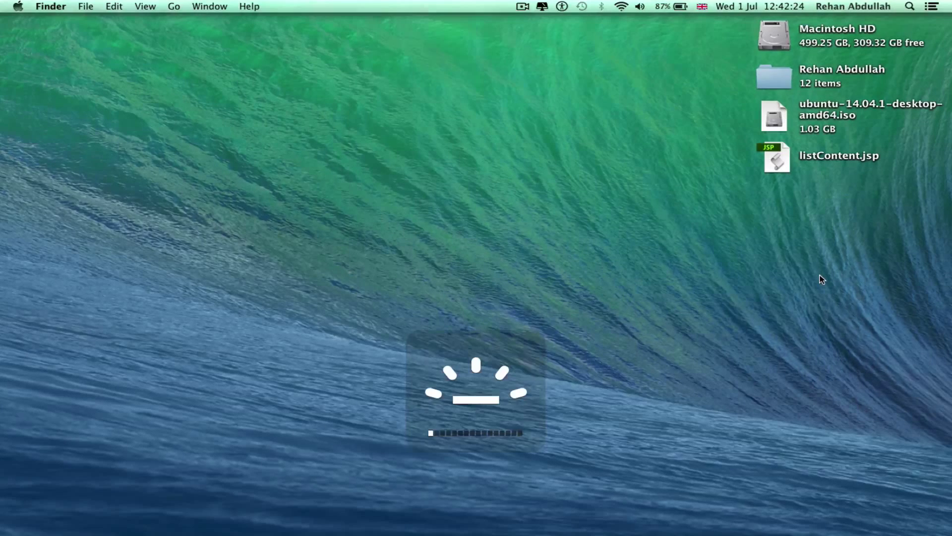
pyautogui.press('XF86MonBrightnessUp')
pyautogui.press('XF86MonBrightnessUp')
pyautogui.press('XF86MonBrightnessUp')
pyautogui.press('XF86MonBrightnessDown')
pyautogui.press('XF86MonBrightnessDown')
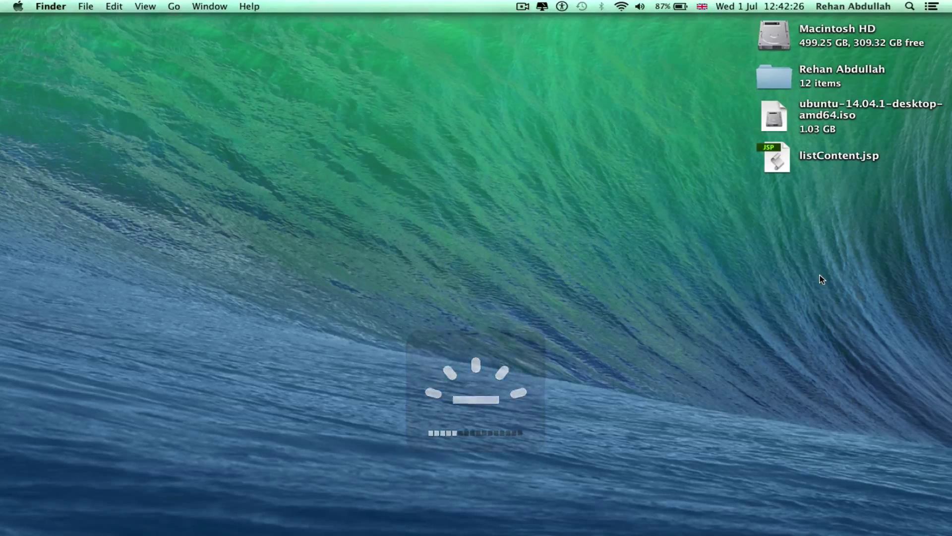
pyautogui.press('XF86MonBrightnessDown')
pyautogui.press('XF86MonBrightnessDown')
pyautogui.press('XF86MonBrightnessDown')
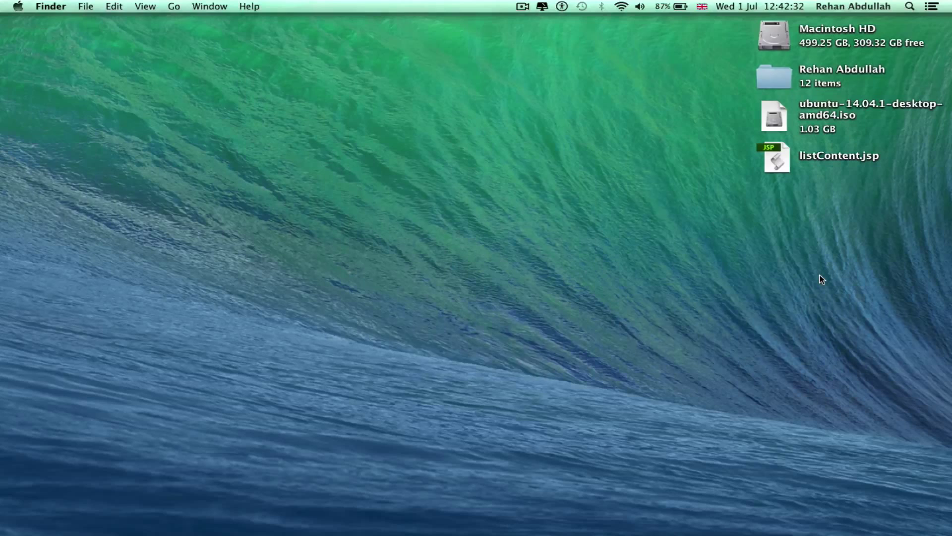
pyautogui.press('XF86MonBrightnessUp')
pyautogui.press('XF86MonBrightnessUp')
pyautogui.press('XF86MonBrightnessUp')
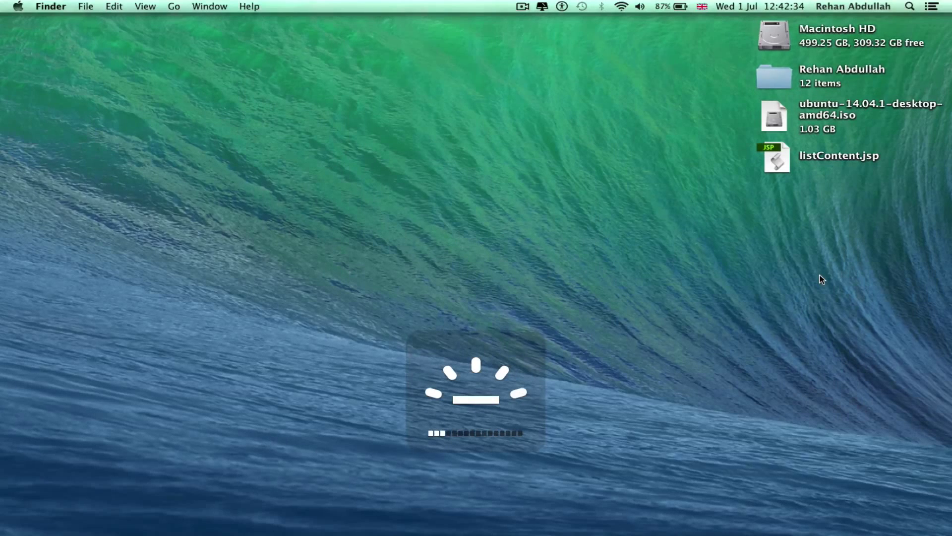
pyautogui.press('XF86MonBrightnessUp')
pyautogui.press('XF86MonBrightnessUp')
pyautogui.press('XF86MonBrightnessUp')
pyautogui.press('XF86MonBrightnessUp')
pyautogui.press('XF86MonBrightnessUp')
pyautogui.press('XF86MonBrightnessUp')
pyautogui.press('XF86MonBrightnessUp')
pyautogui.press('XF86MonBrightnessUp')
pyautogui.press('XF86MonBrightnessUp')
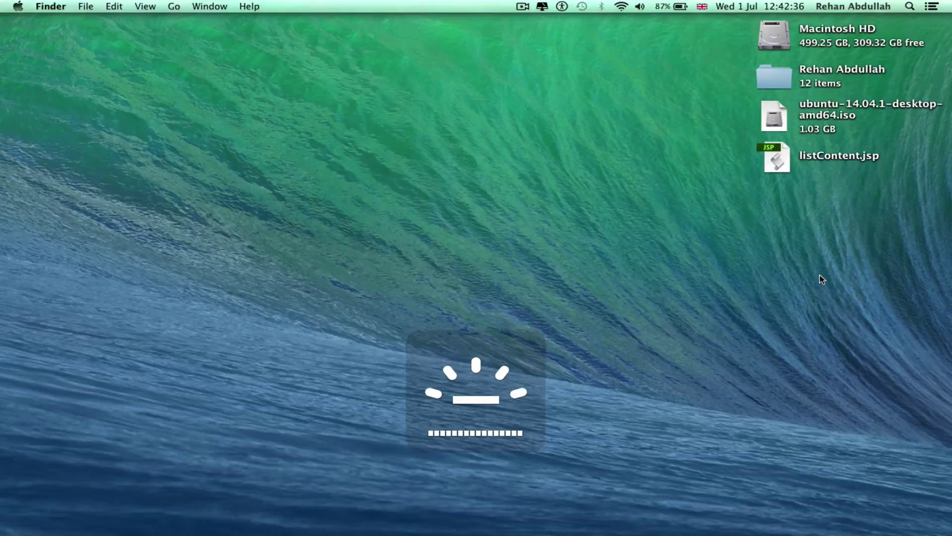
pyautogui.press('XF86MonBrightnessDown')
pyautogui.press('XF86MonBrightnessDown')
pyautogui.press('XF86MonBrightnessDown')
pyautogui.press('XF86MonBrightnessDown')
pyautogui.press('XF86MonBrightnessDown')
pyautogui.press('XF86MonBrightnessDown')
pyautogui.press('XF86MonBrightnessDown')
pyautogui.press('XF86MonBrightnessDown')
pyautogui.press('XF86MonBrightnessDown')
pyautogui.press('XF86MonBrightnessDown')
pyautogui.press('XF86MonBrightnessDown')
pyautogui.press('XF86MonBrightnessDown')
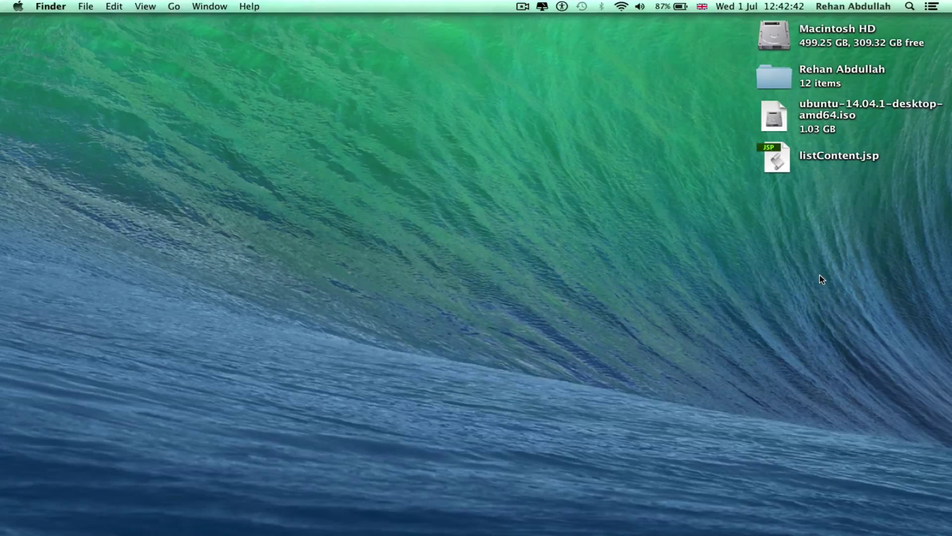
pyautogui.press('XF86MonBrightnessDown')
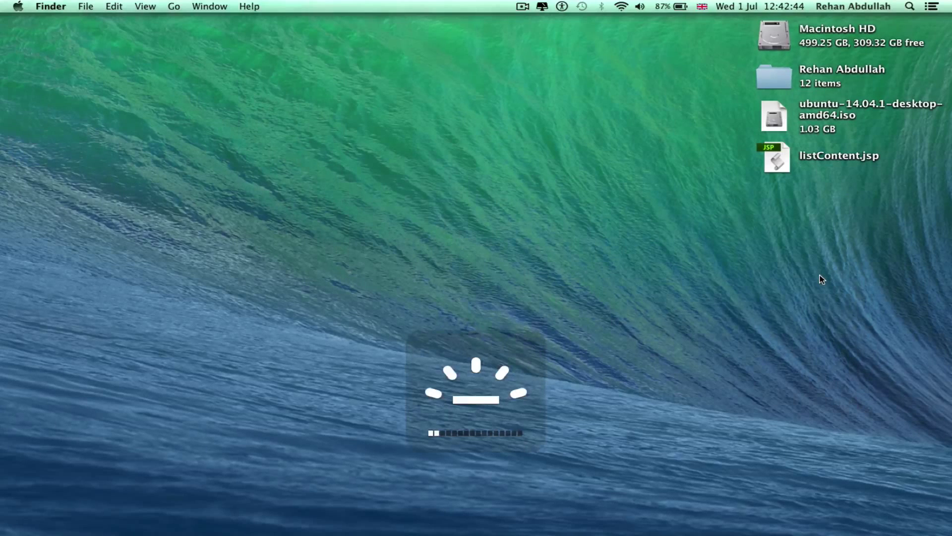
pyautogui.press('XF86MonBrightnessDown')
pyautogui.press('XF86MonBrightnessDown')
# Step: Fine-tune the display brightness back to about half
pyautogui.press('XF86MonBrightnessUp')
pyautogui.press('XF86MonBrightnessUp')
pyautogui.press('XF86MonBrightnessUp')
pyautogui.press('XF86MonBrightnessDown')
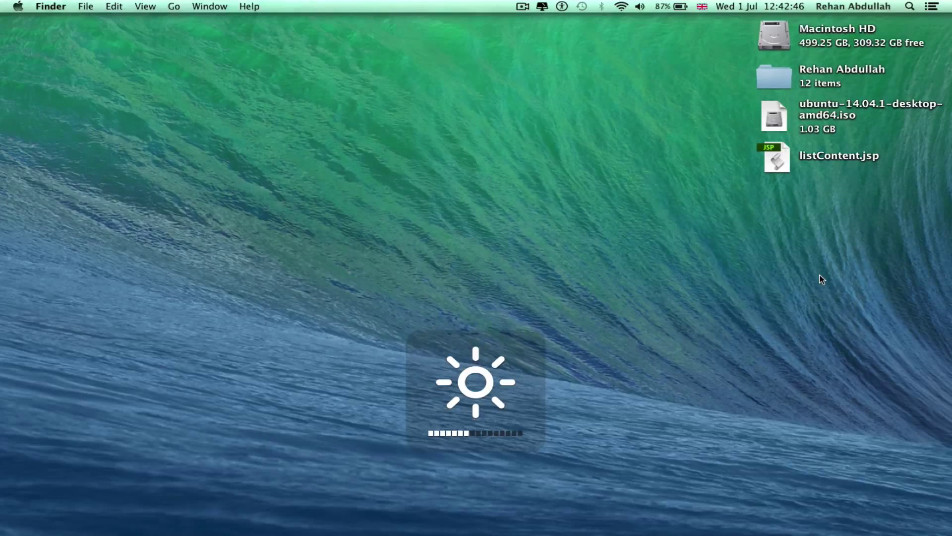
pyautogui.press('XF86MonBrightnessDown')
pyautogui.press('XF86MonBrightnessDown')
pyautogui.press('XF86MonBrightnessUp')
pyautogui.press('XF86MonBrightnessUp')
pyautogui.press('XF86MonBrightnessUp')
pyautogui.press('XF86MonBrightnessDown')
pyautogui.press('XF86MonBrightnessDown')
pyautogui.press('XF86MonBrightnessUp')
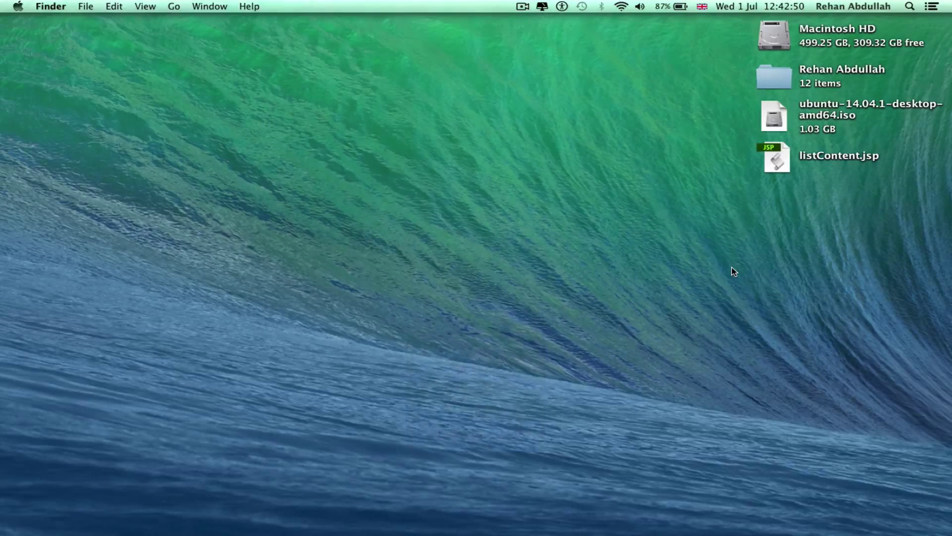
pyautogui.moveTo(371, 514)
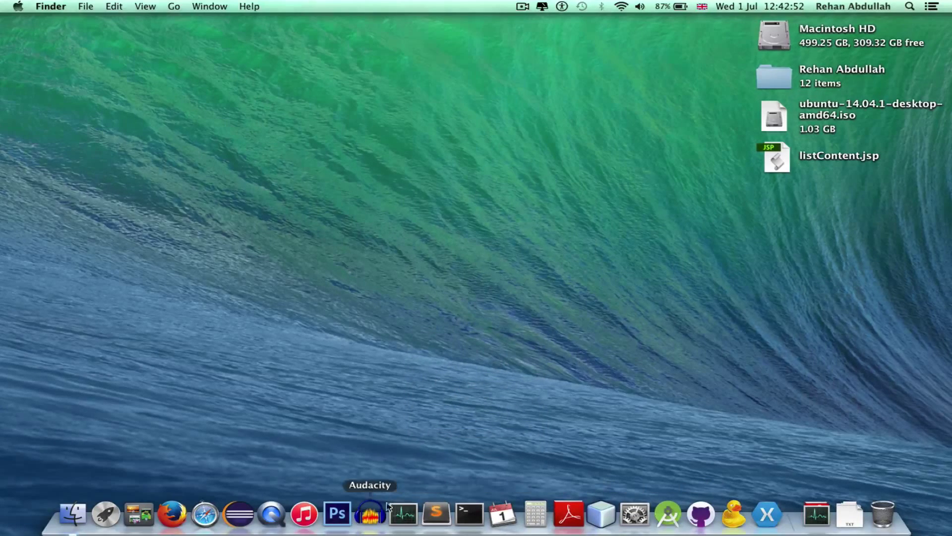
# Step: Launch Activity Monitor from the Dock and inspect the Dock and CleanMyMac 3 Menu processes
pyautogui.click(402, 516)
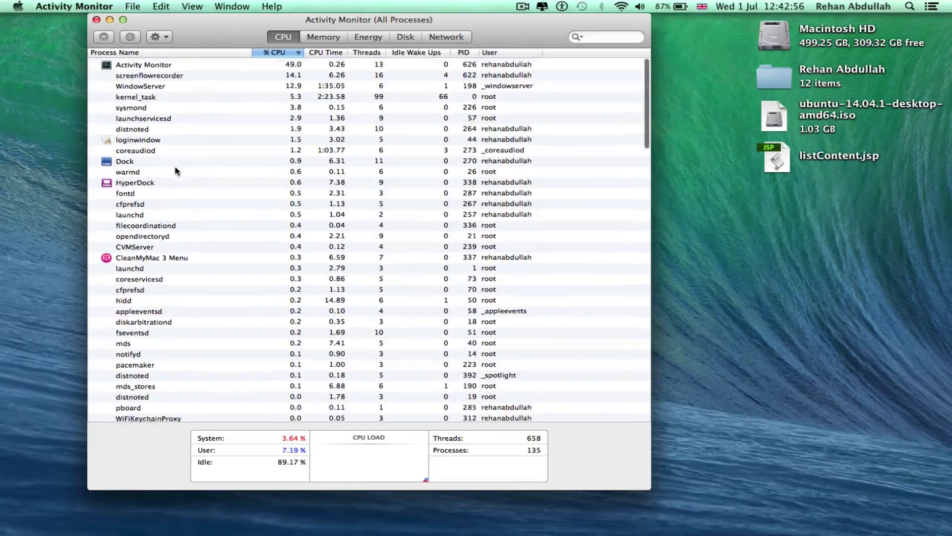
pyautogui.scroll(-5, 218, 185)
pyautogui.scroll(-5, 218, 185)
pyautogui.scroll(-3, 218, 184)
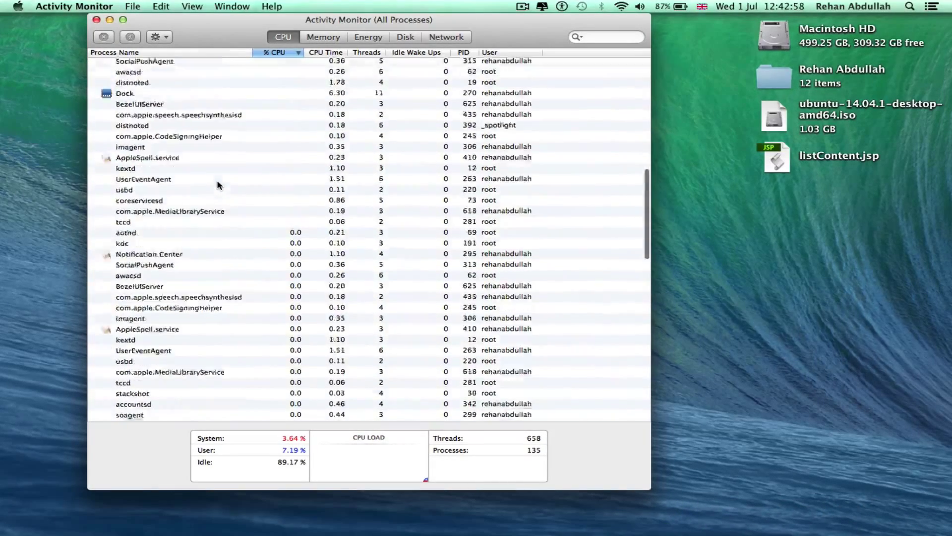
pyautogui.scroll(15, 218, 185)
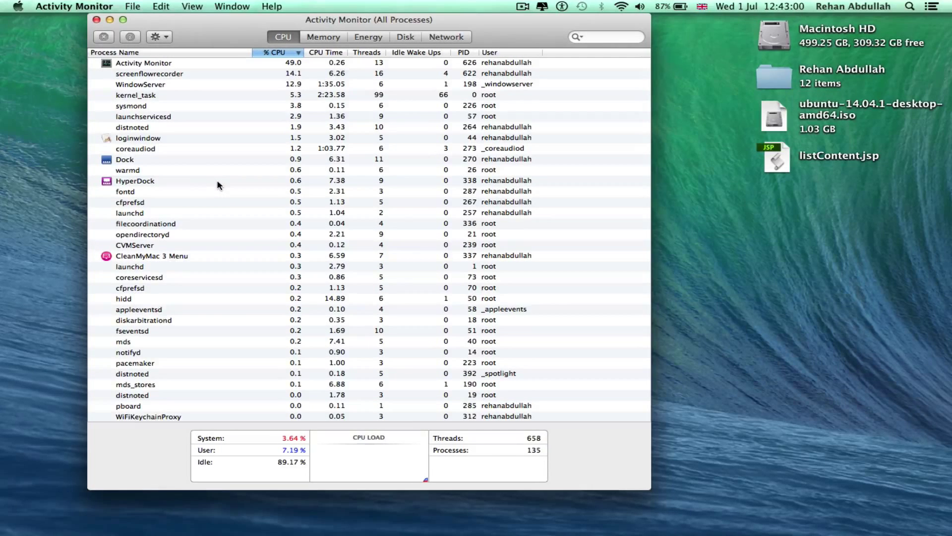
pyautogui.click(187, 169)
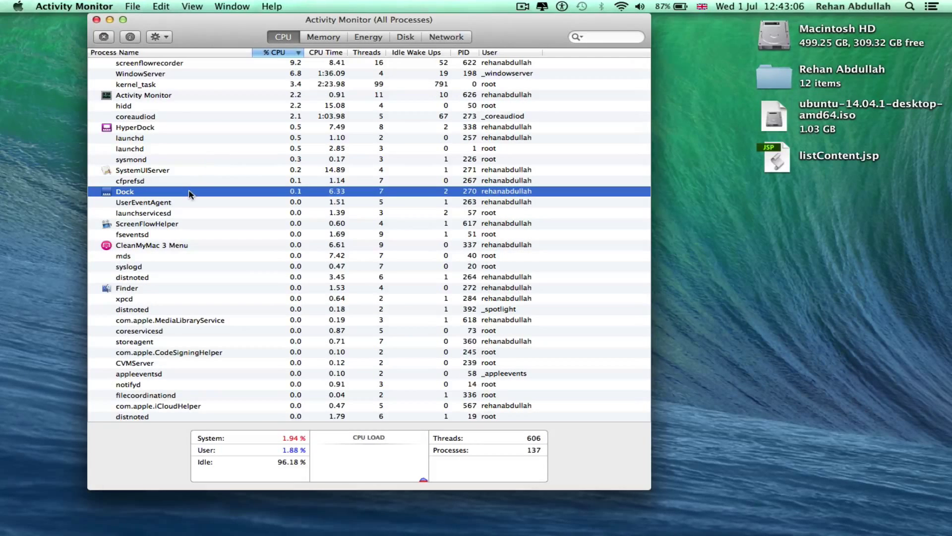
pyautogui.click(183, 247)
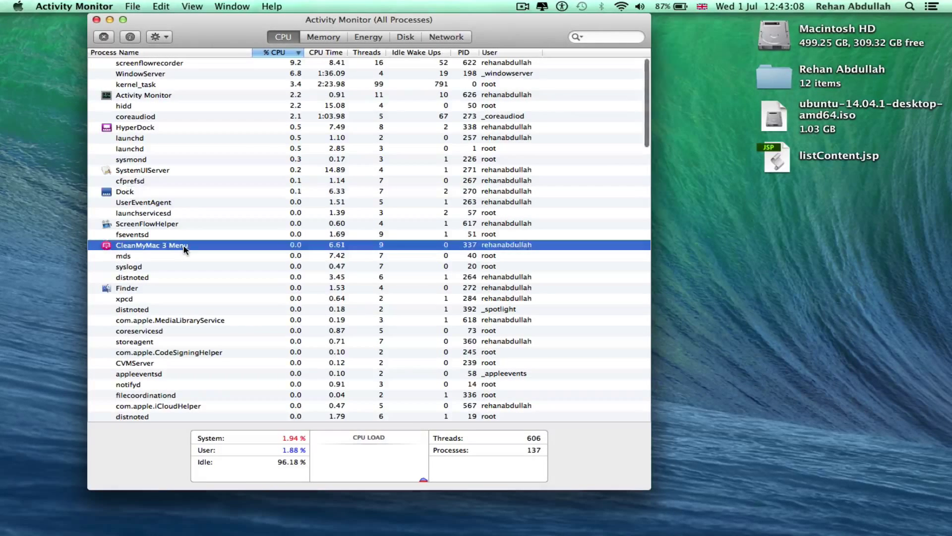
pyautogui.click(159, 38)
pyautogui.click(242, 36)
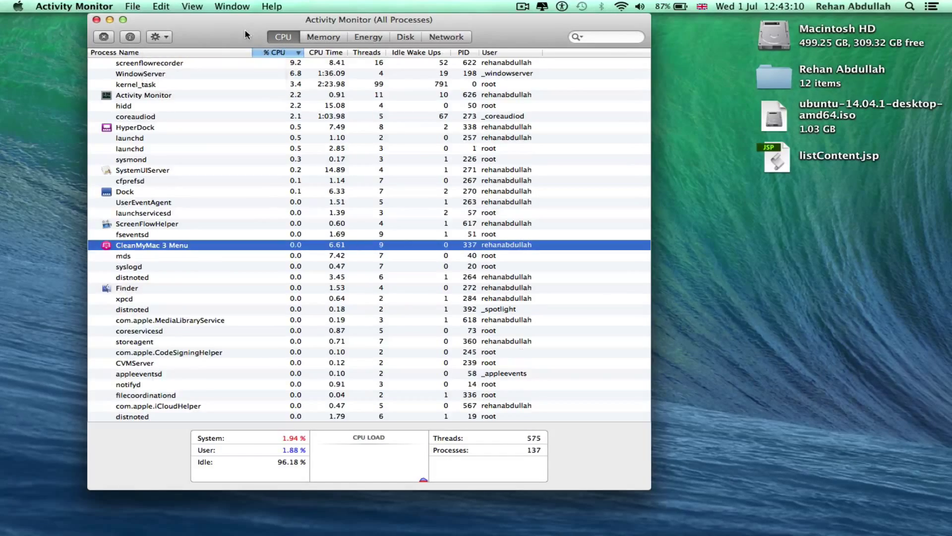
# Step: Look through the Energy, Disk and Network views, then settle on the Memory view
pyautogui.click(323, 37)
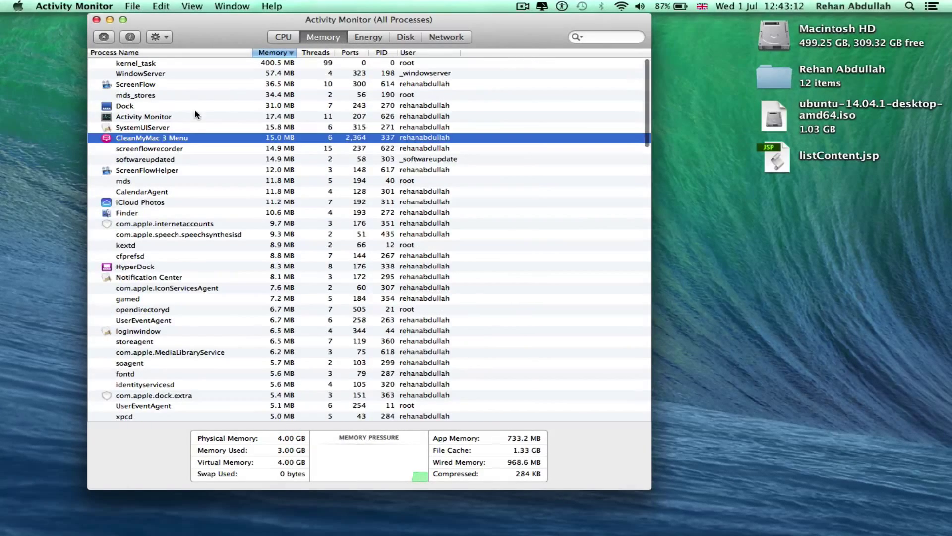
pyautogui.click(447, 37)
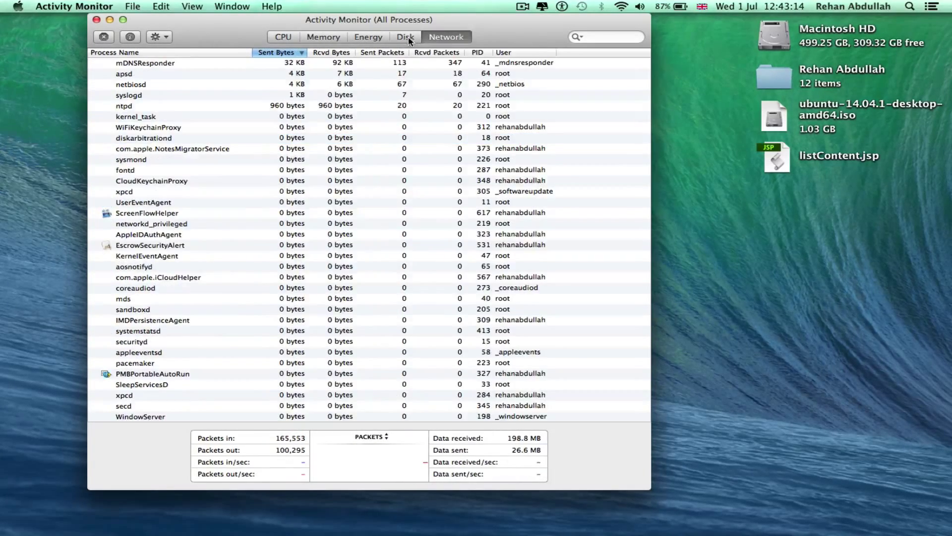
pyautogui.click(405, 36)
pyautogui.click(368, 37)
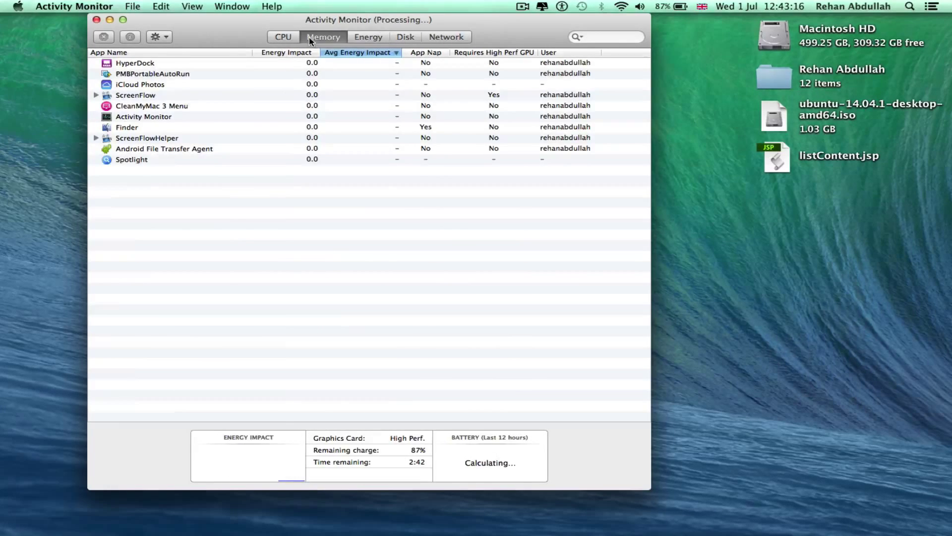
pyautogui.click(309, 37)
# Step: Inspect ScreenFlow, Activity Monitor, ShareKitHelper, HyperDock and Finder in the memory-sorted list
pyautogui.click(182, 83)
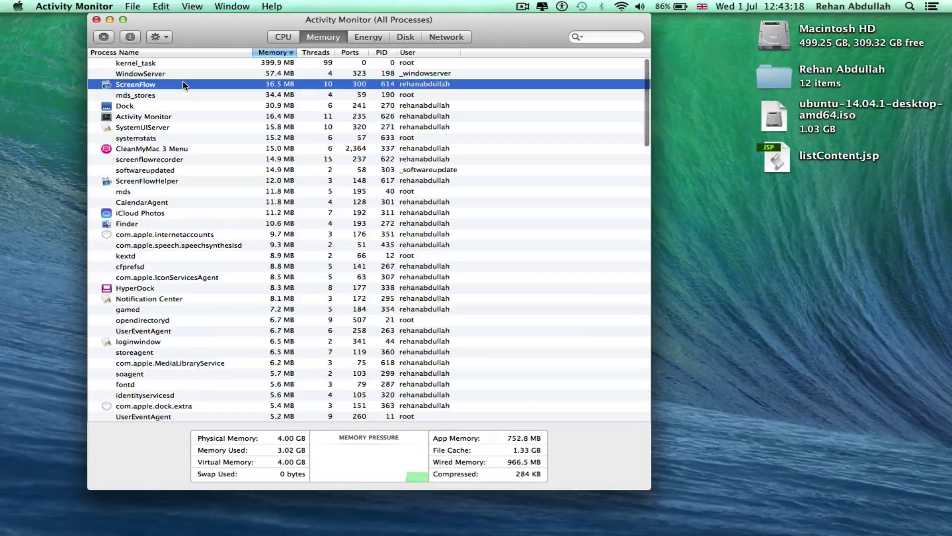
pyautogui.click(190, 127)
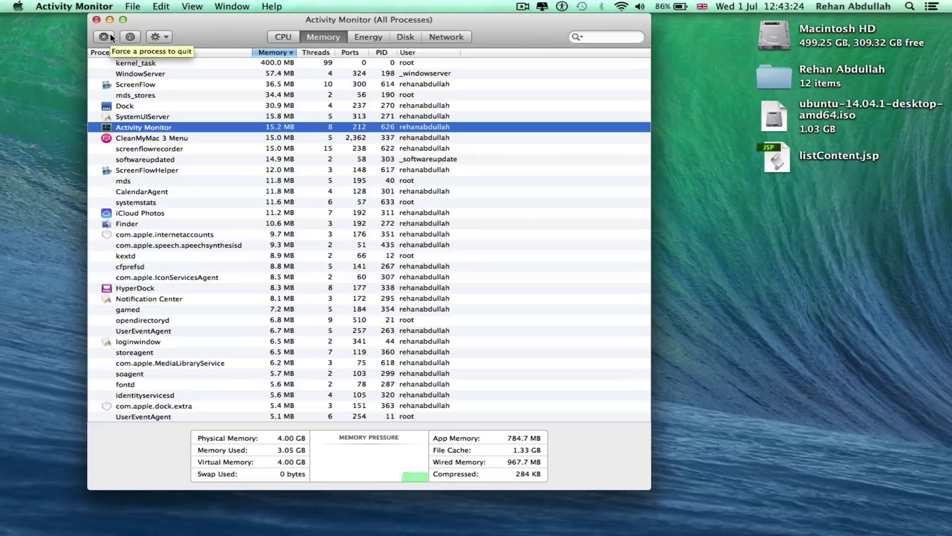
pyautogui.scroll(-5, 168, 205)
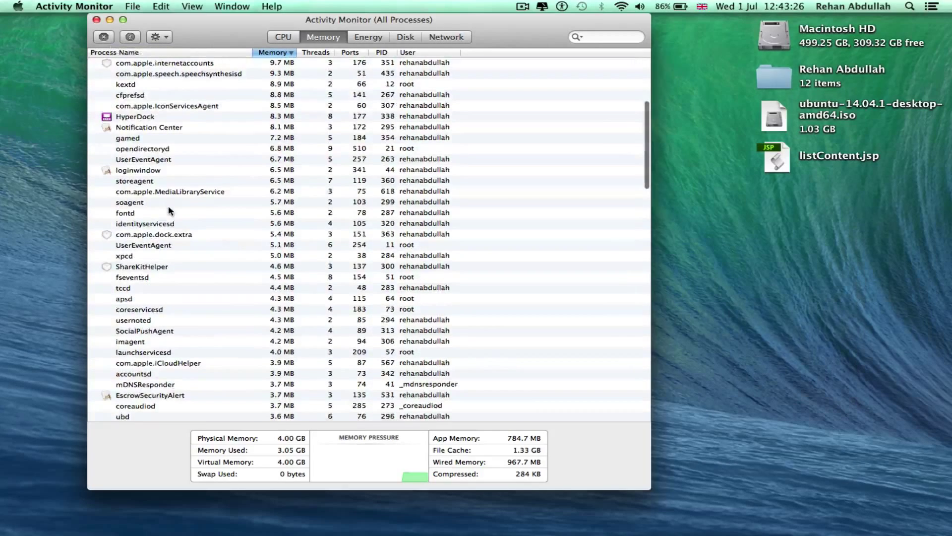
pyautogui.click(137, 279)
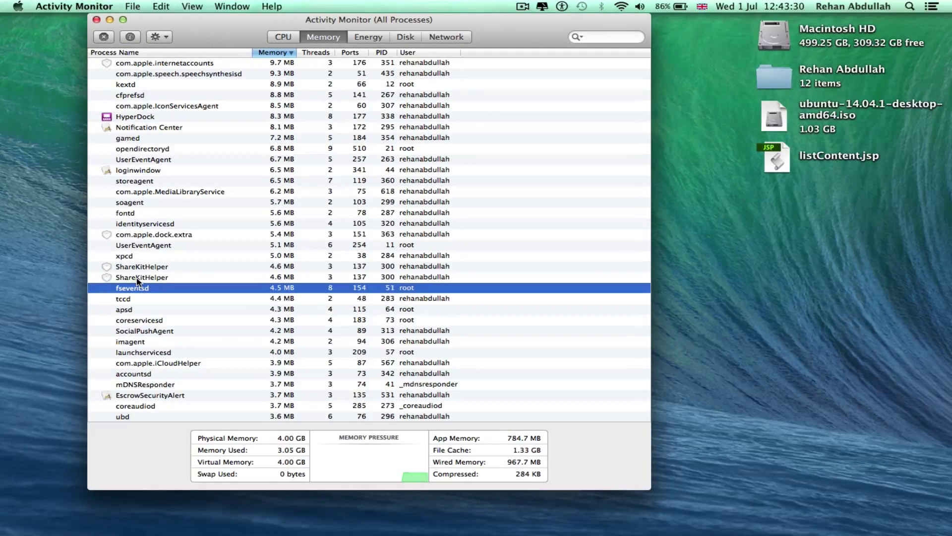
pyautogui.press('Down')
pyautogui.press('Down')
pyautogui.press('Down')
pyautogui.scroll(10, 138, 280)
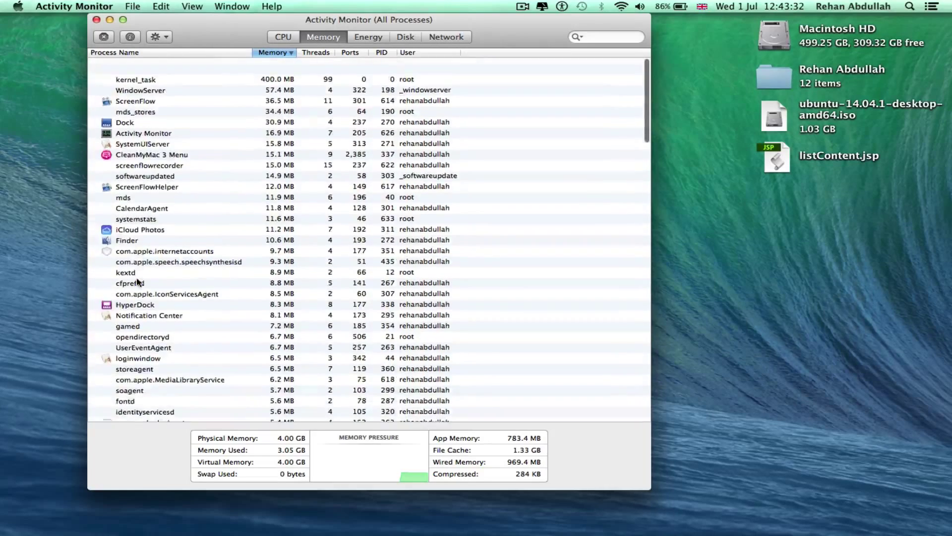
pyautogui.scroll(-1, 138, 282)
pyautogui.click(145, 287)
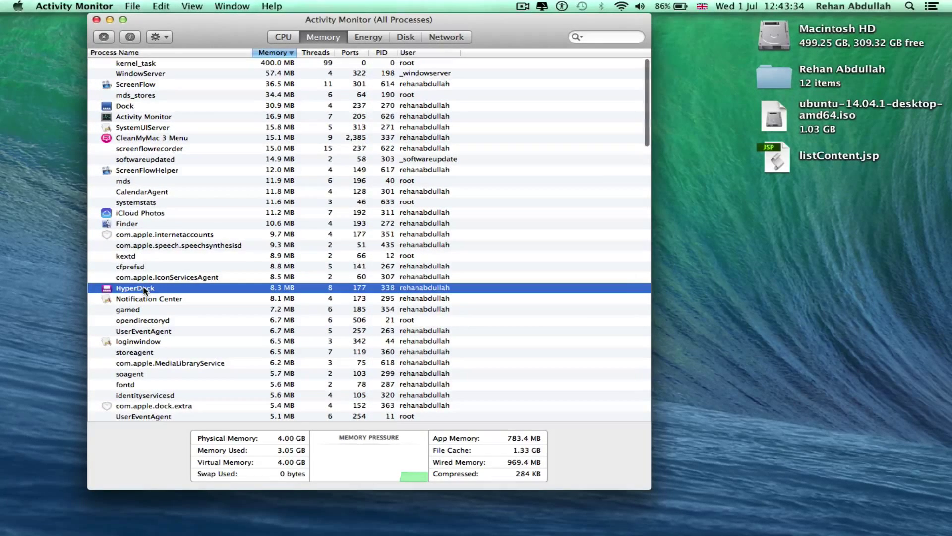
pyautogui.click(135, 225)
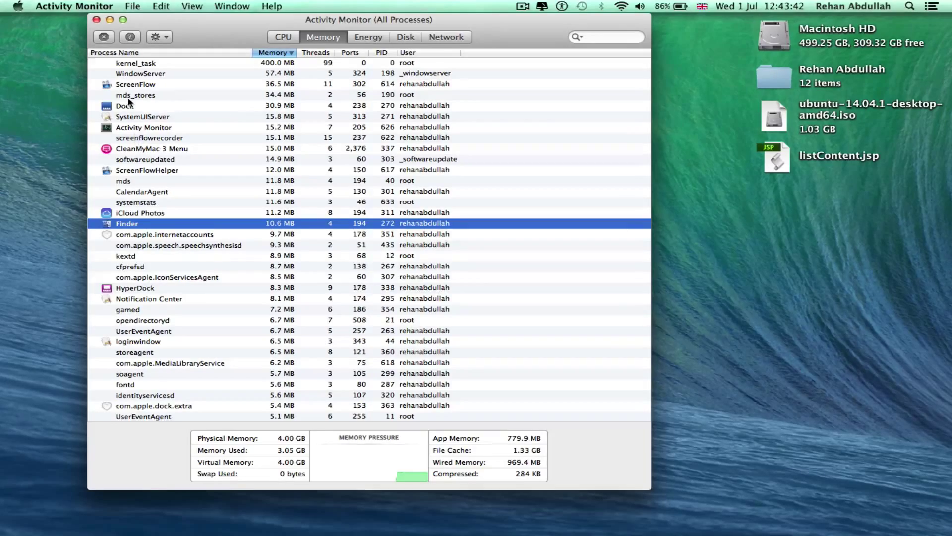
pyautogui.scroll(-15, 154, 222)
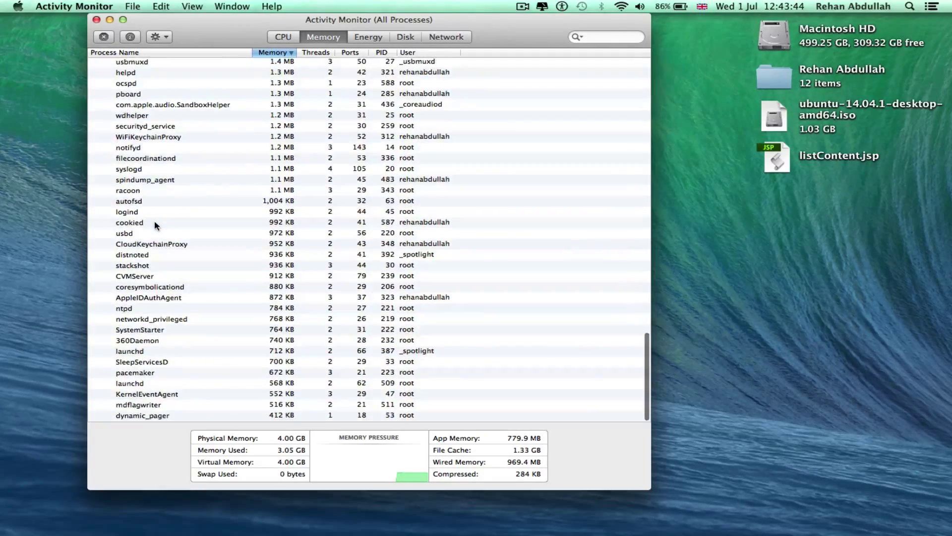
pyautogui.scroll(15, 154, 222)
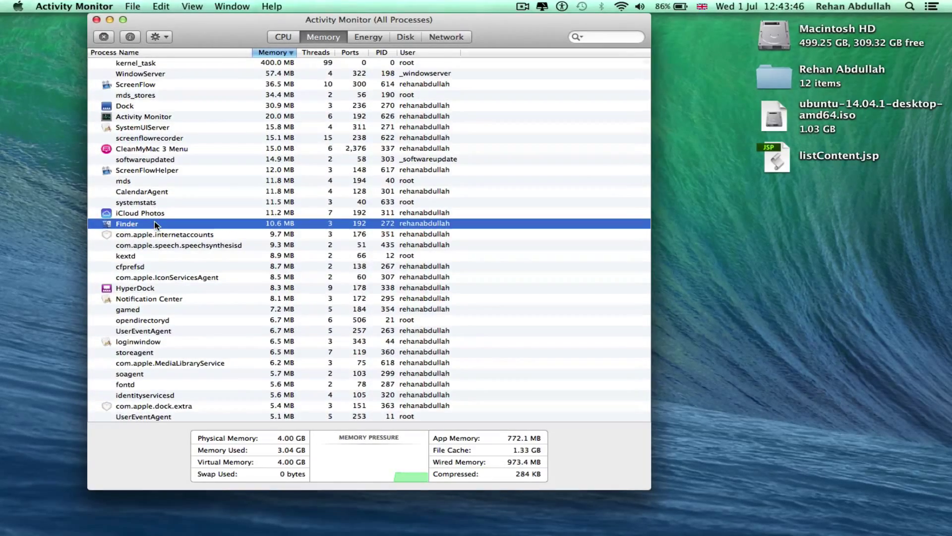
# Step: Quit Activity Monitor, check the CleanMyMac status summary, and open Energy Saver in System Preferences
pyautogui.click(82, 6)
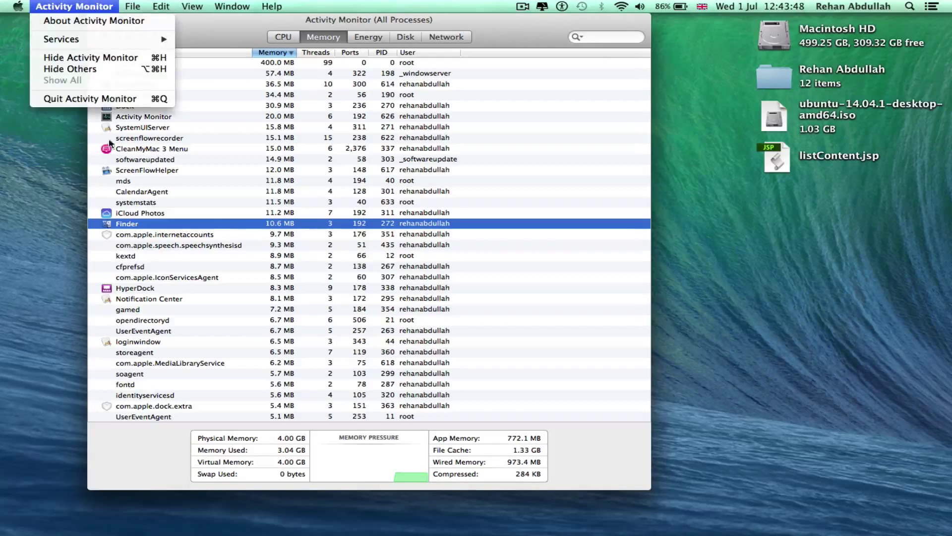
pyautogui.click(106, 99)
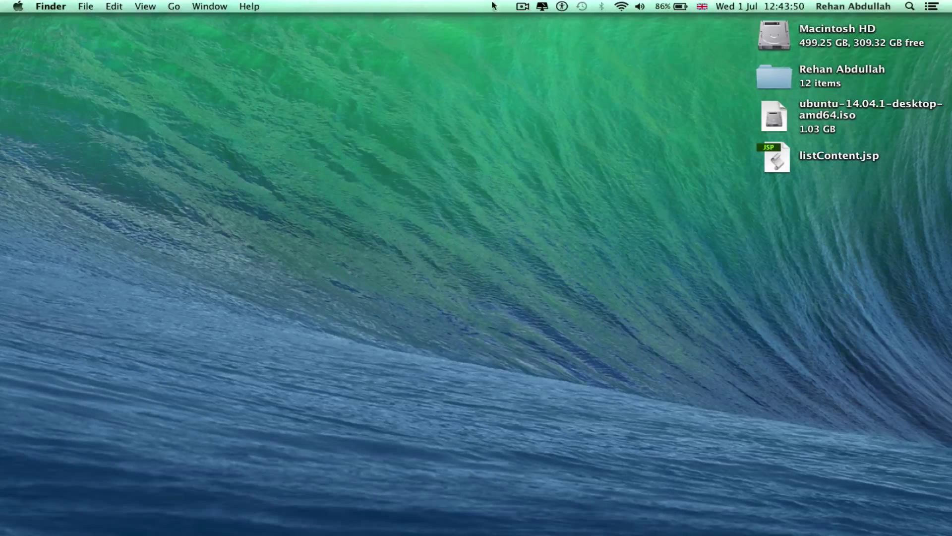
pyautogui.click(544, 6)
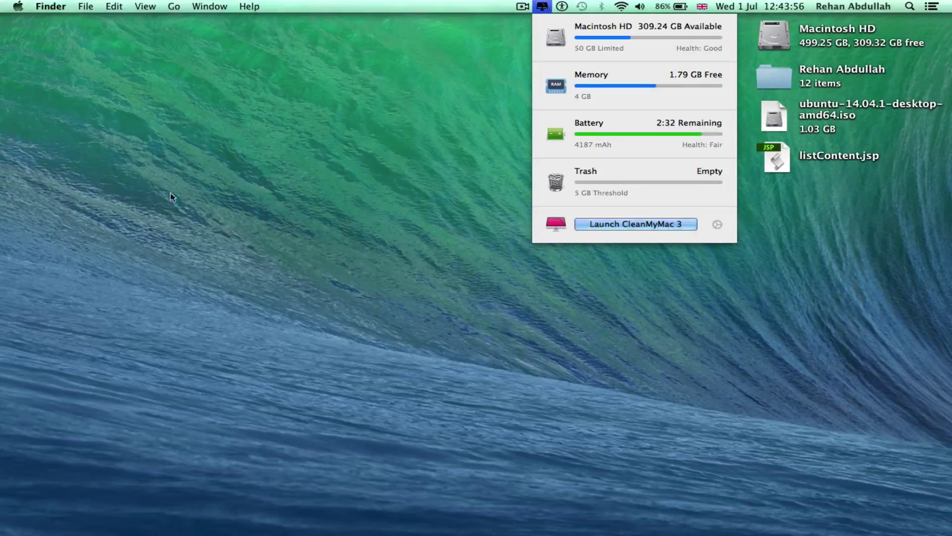
pyautogui.click(319, 278)
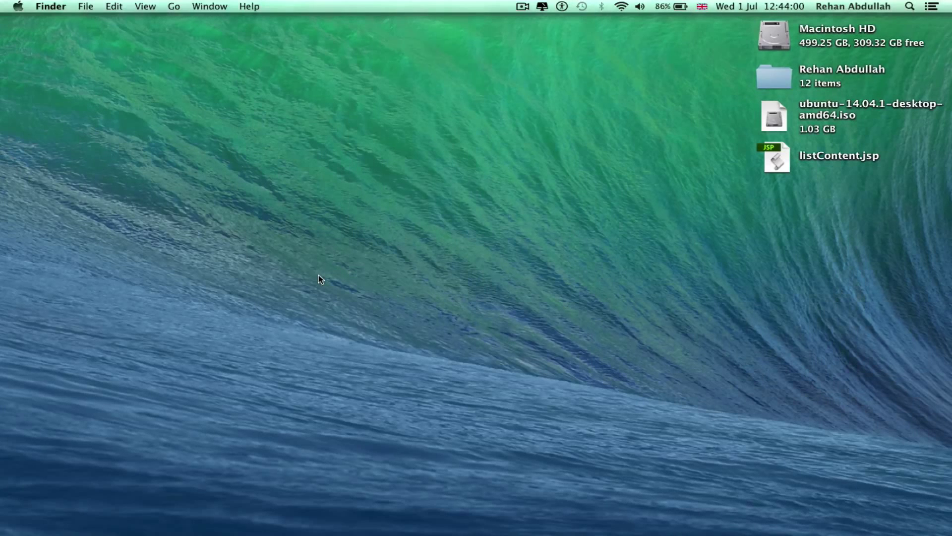
pyautogui.moveTo(402, 532)
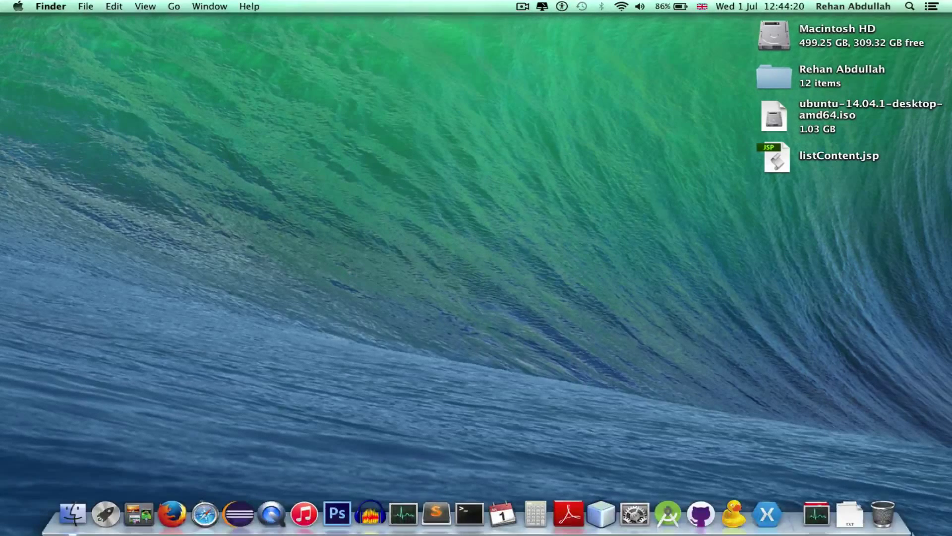
pyautogui.click(634, 514)
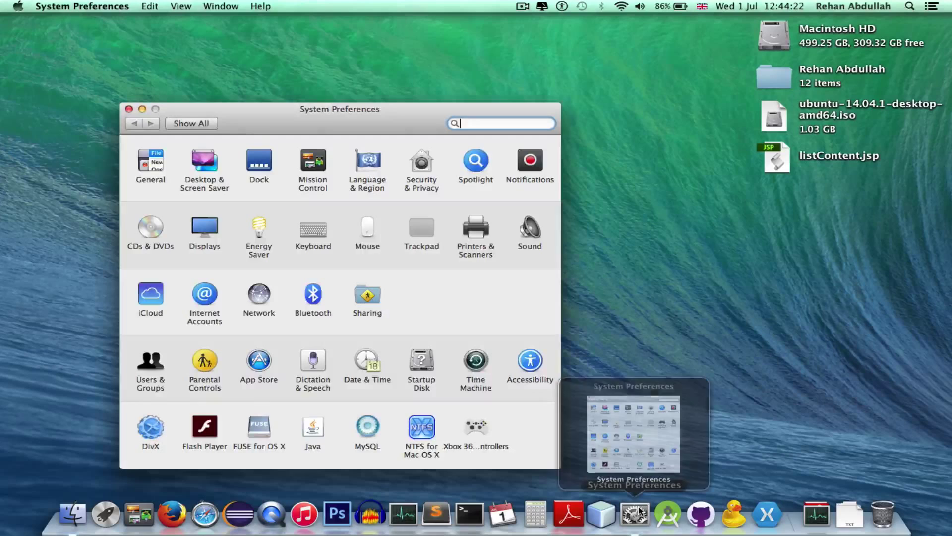
pyautogui.click(257, 236)
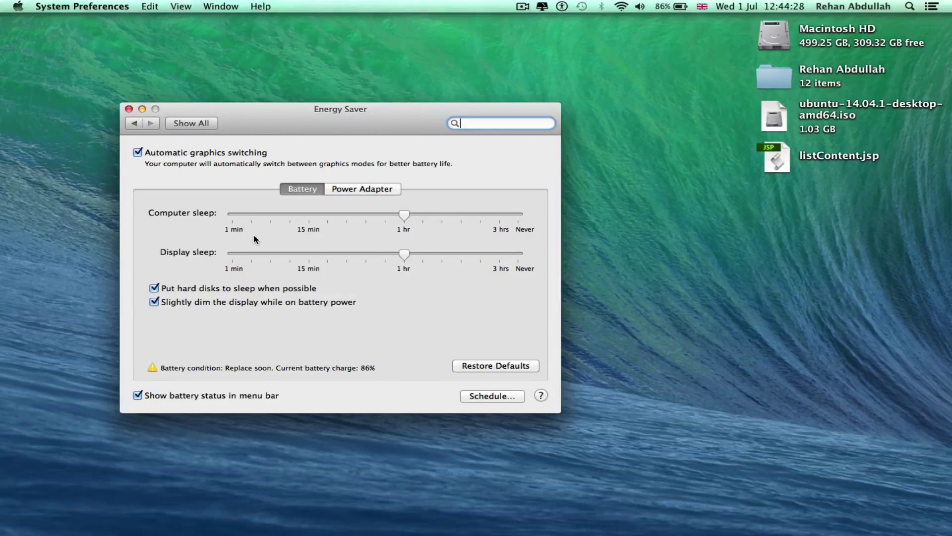
# Step: Shorten the battery Computer sleep and Display sleep timers to about ten minutes each
pyautogui.moveTo(405, 216); pyautogui.dragTo(311, 214)
pyautogui.moveTo(351, 222)
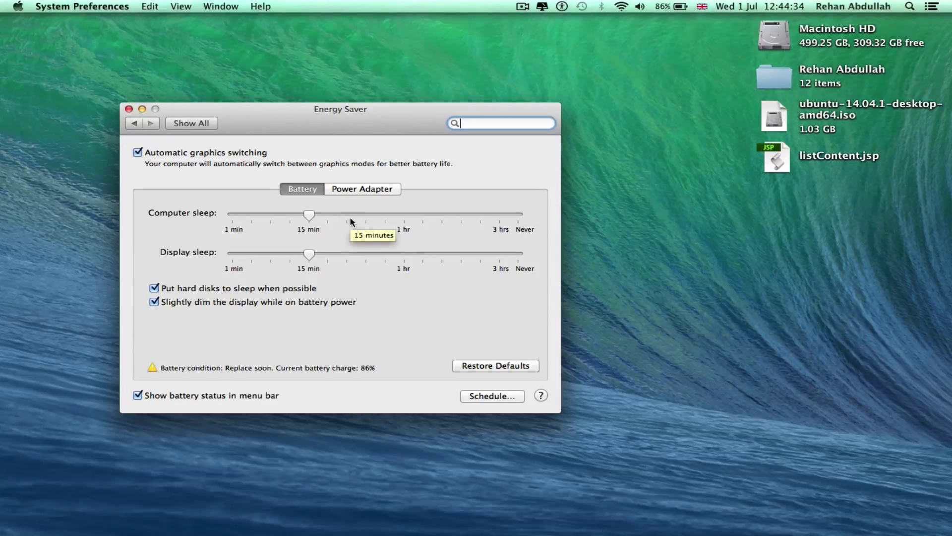
pyautogui.moveTo(311, 216); pyautogui.dragTo(272, 215)
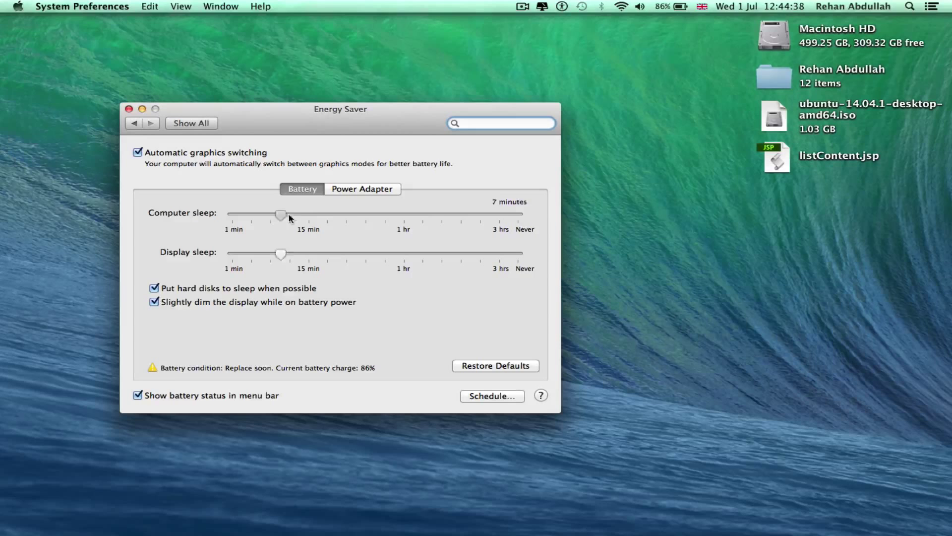
pyautogui.moveTo(272, 215); pyautogui.dragTo(520, 215)
pyautogui.moveTo(310, 255); pyautogui.dragTo(519, 257)
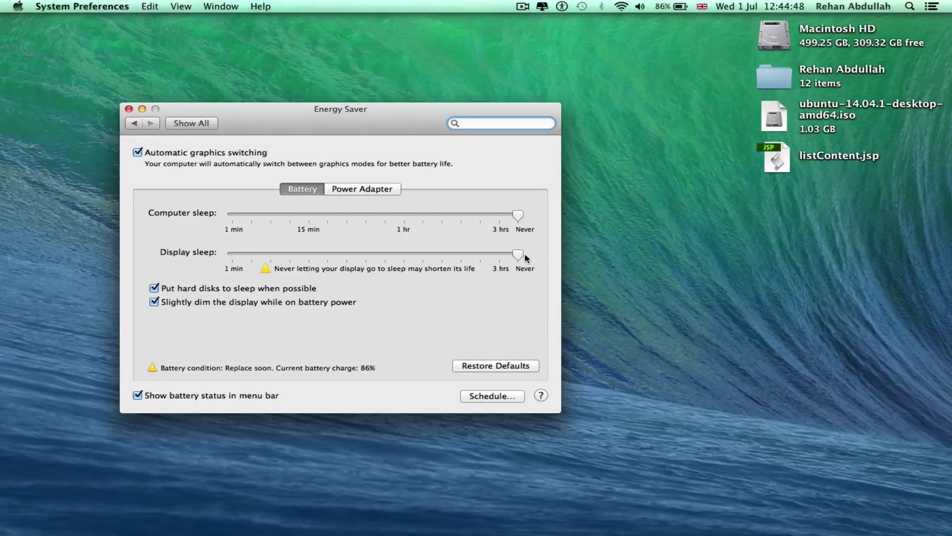
pyautogui.moveTo(518, 255); pyautogui.dragTo(270, 255)
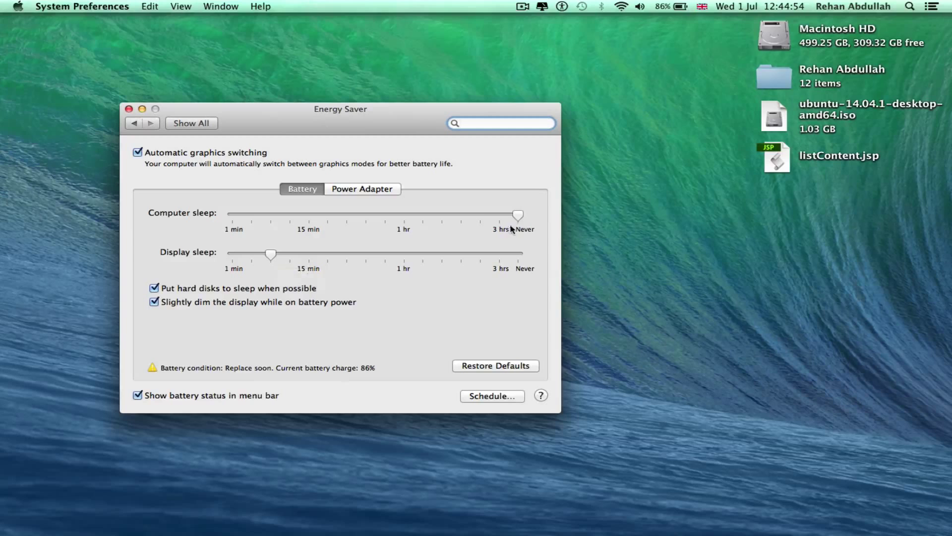
pyautogui.moveTo(518, 215); pyautogui.dragTo(271, 216)
# Step: Quit System Preferences and bring the screen brightness down to about half
pyautogui.click(82, 6)
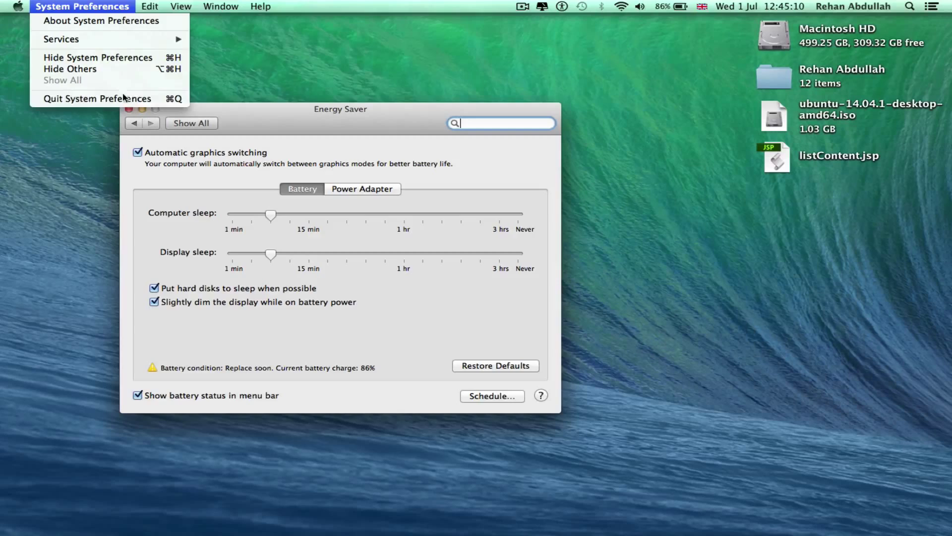
pyautogui.click(82, 99)
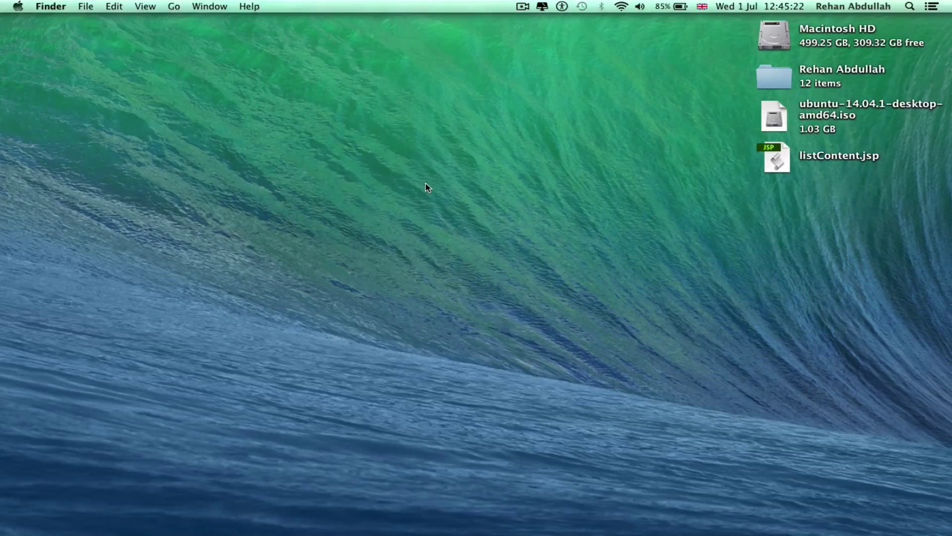
pyautogui.press('F1')
pyautogui.press('F2')
pyautogui.press('F1')
pyautogui.press('F1')
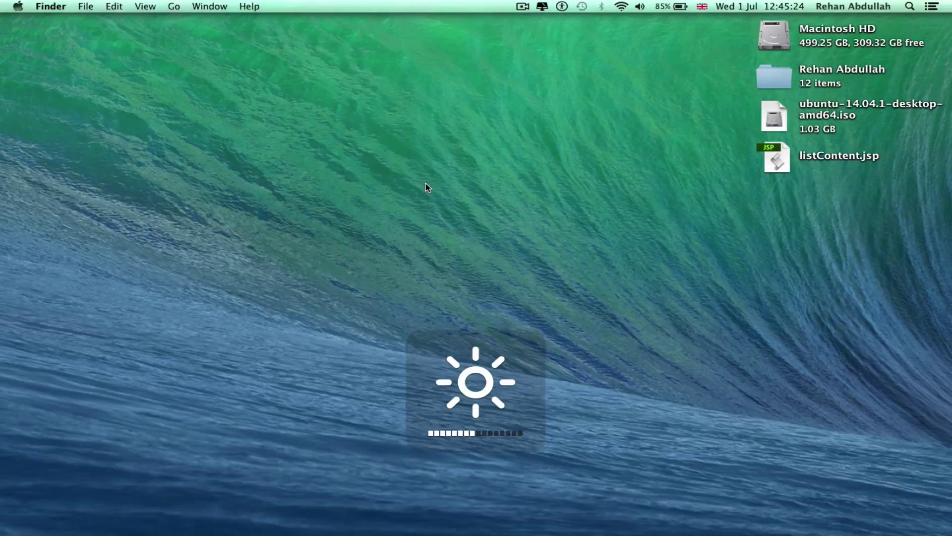
pyautogui.press('F2')
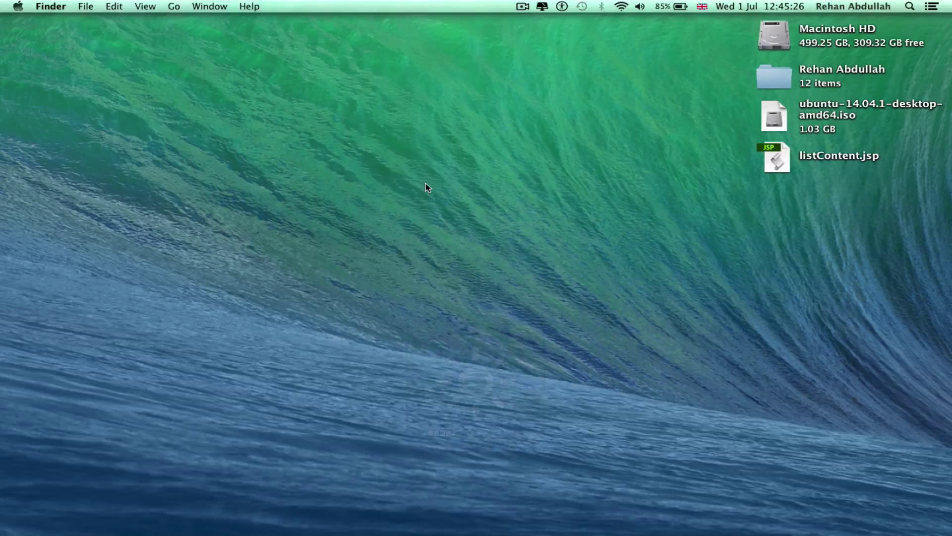